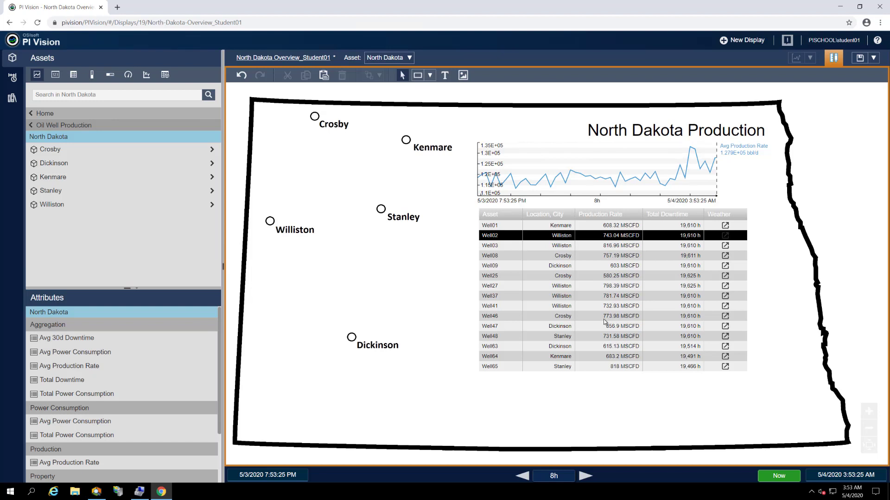
Add a multi-state to the well table based on Production Rate and enable it.
right_click(607, 282)
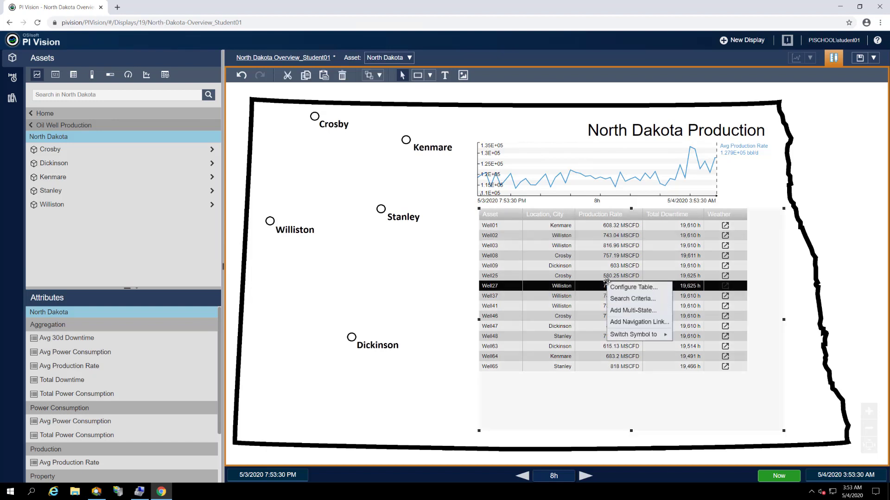
click(631, 311)
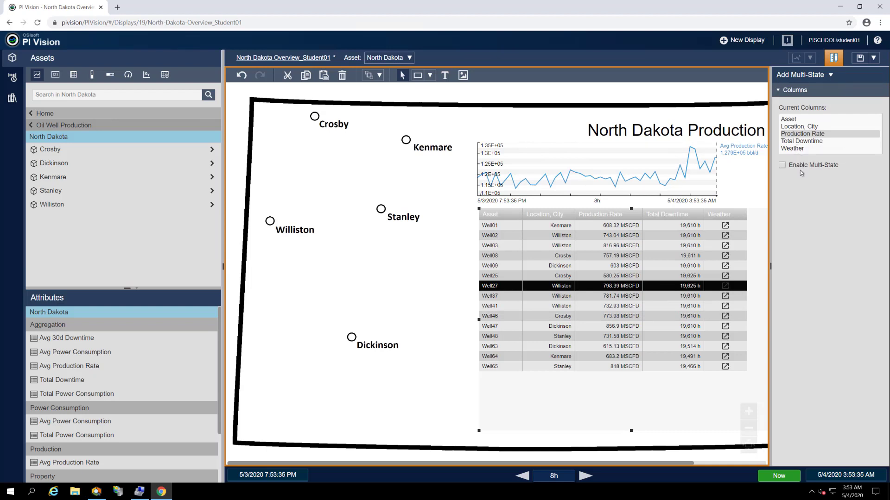
click(804, 135)
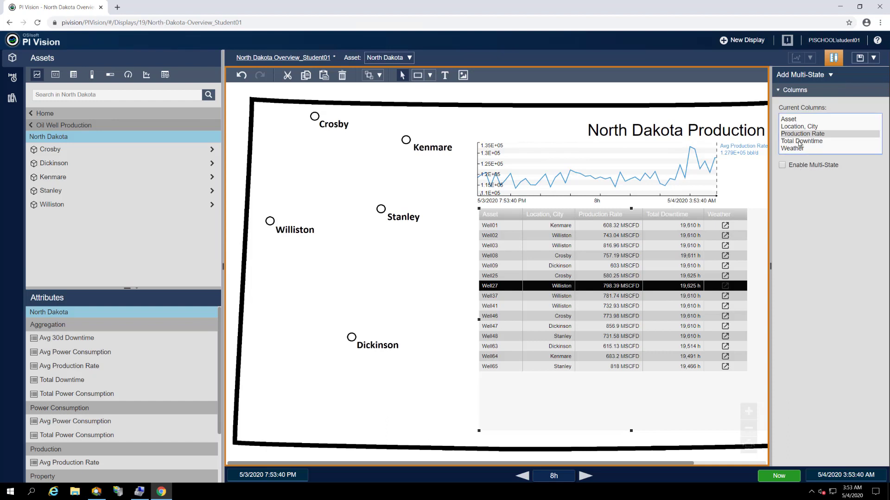
click(782, 166)
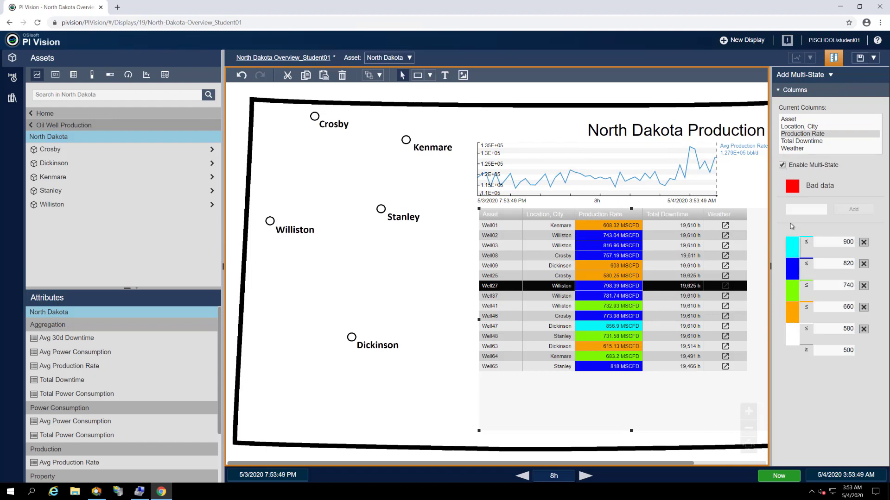
Colour the rate bands dark green, light green, yellow (740) and red (580), then finish editing.
click(791, 249)
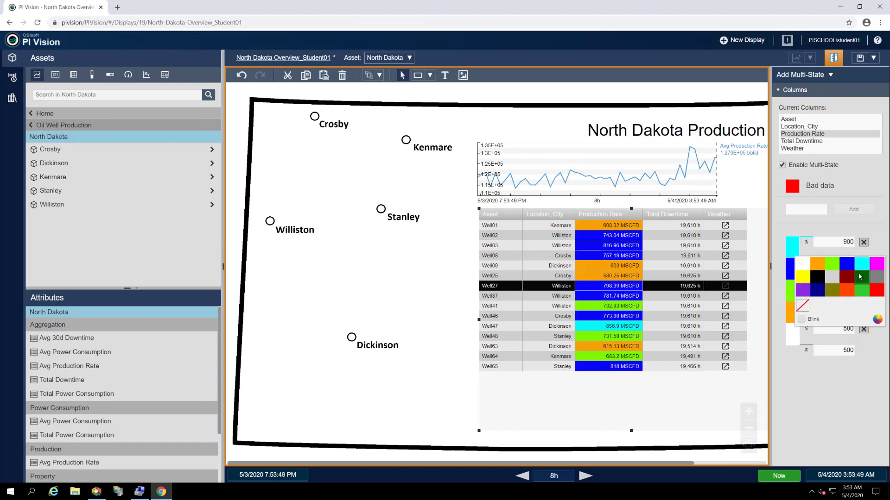
click(856, 274)
click(792, 274)
click(830, 285)
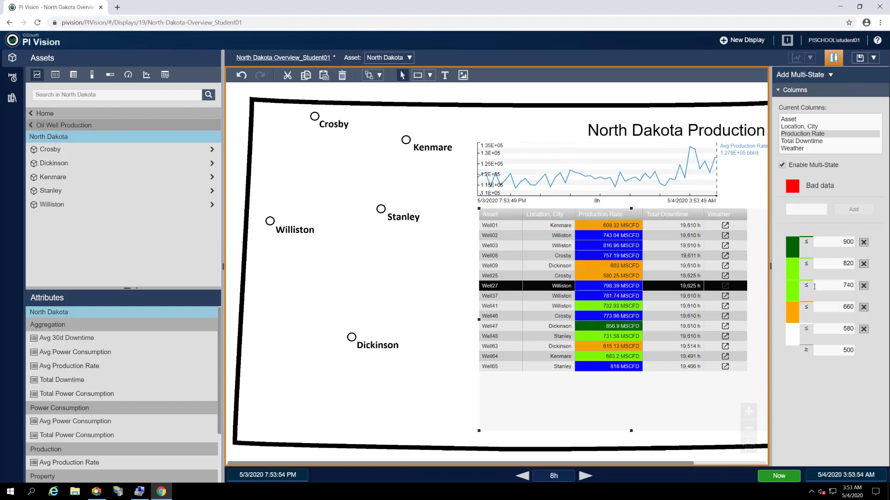
click(792, 292)
click(802, 320)
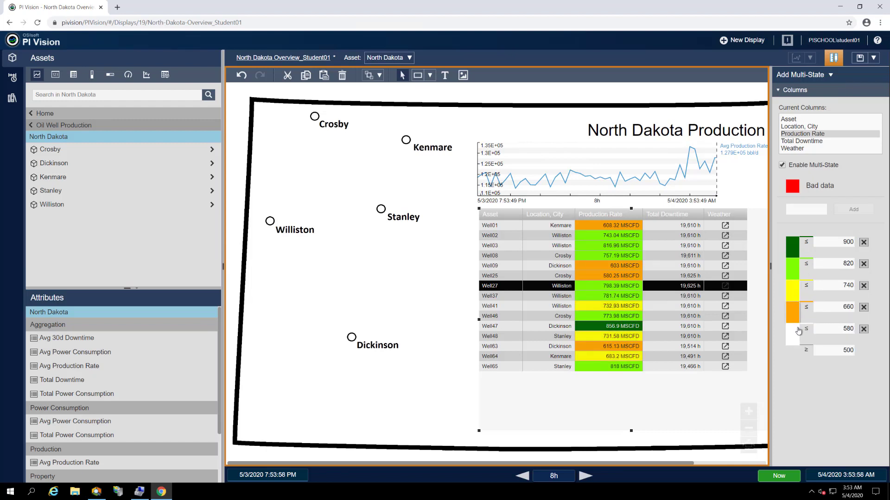
click(796, 336)
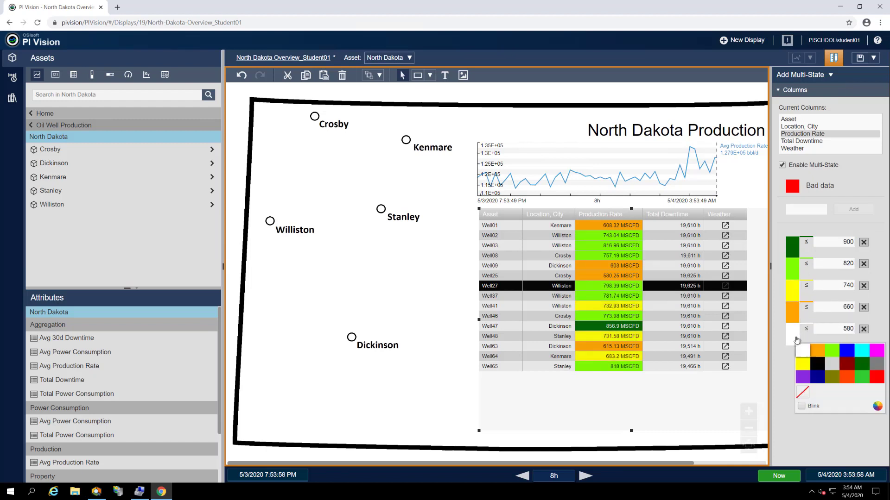
click(878, 377)
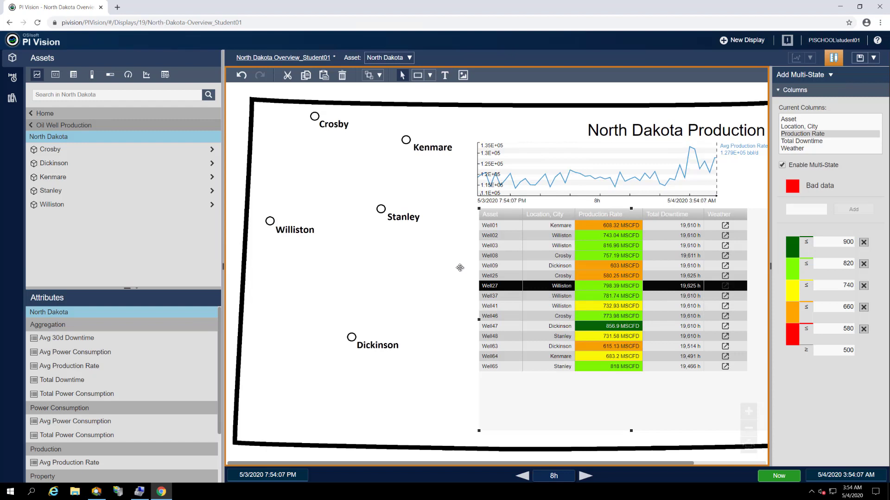
click(467, 85)
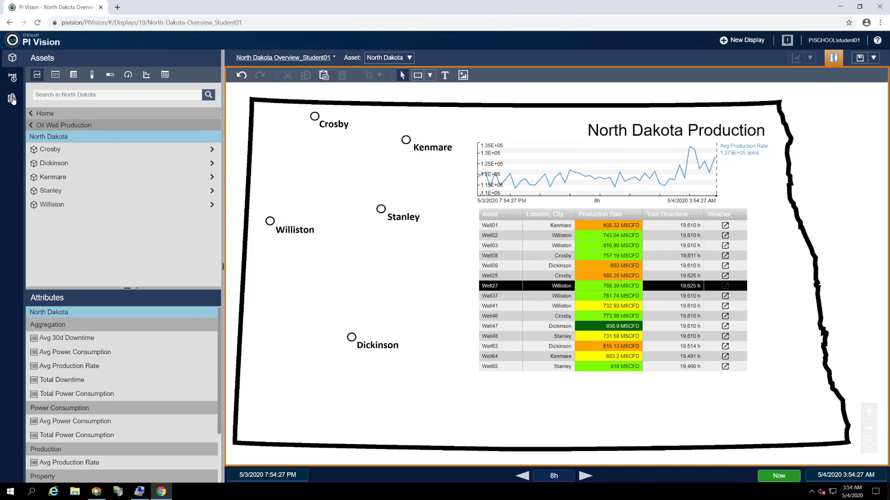
Draw the Plant Facilities Oil well graphic on the map just above Dickinson.
click(12, 99)
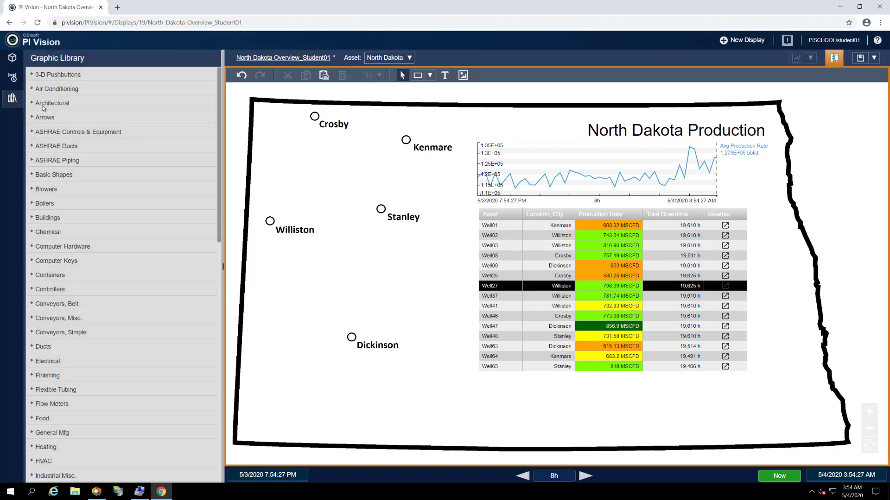
scroll(137, 127, down, 3)
scroll(137, 127, down, 3)
scroll(137, 127, down, 4)
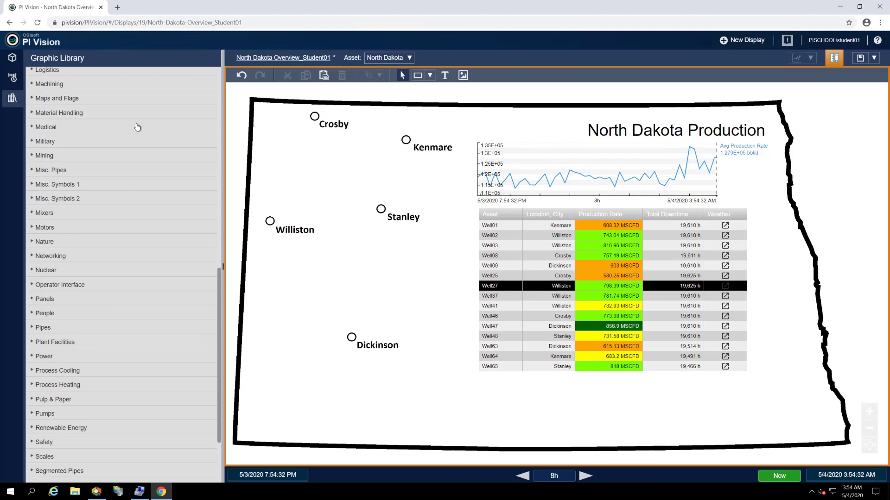
scroll(137, 127, down, 3)
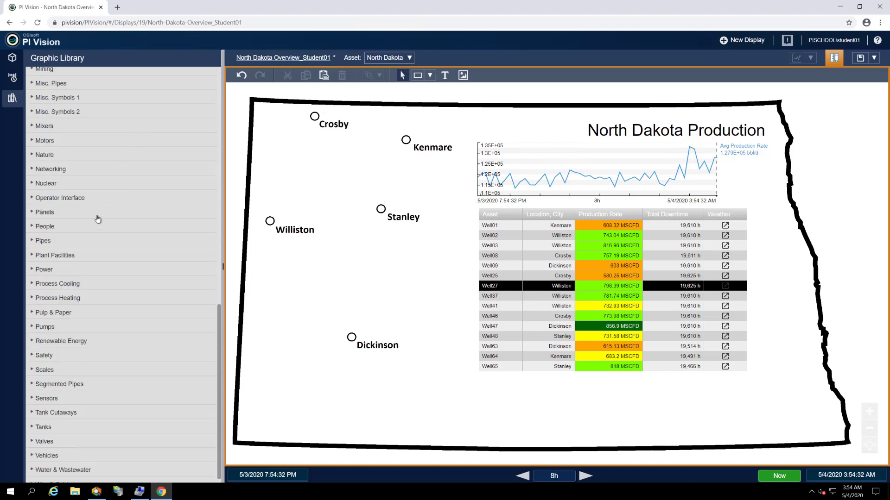
click(56, 256)
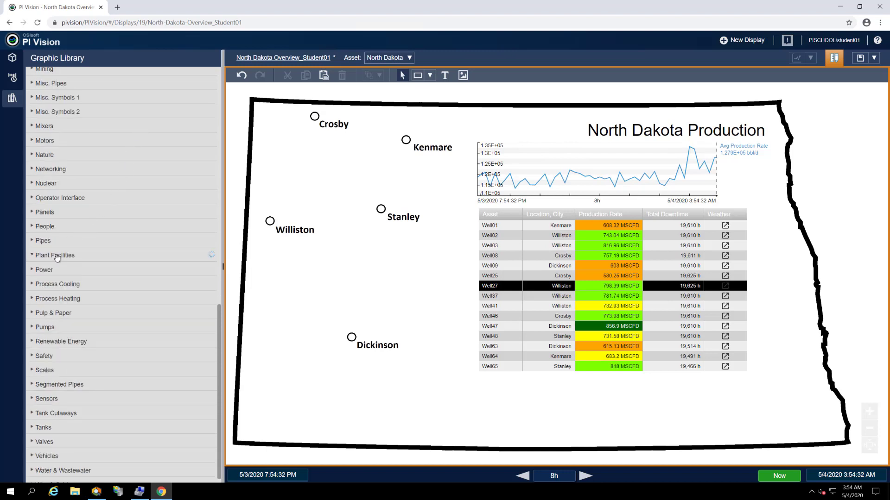
scroll(155, 283, down, 2)
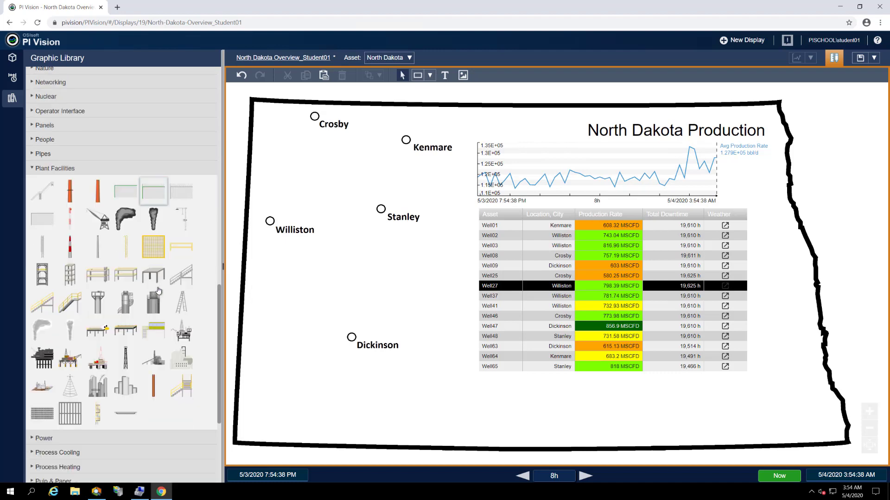
scroll(158, 291, down, 1)
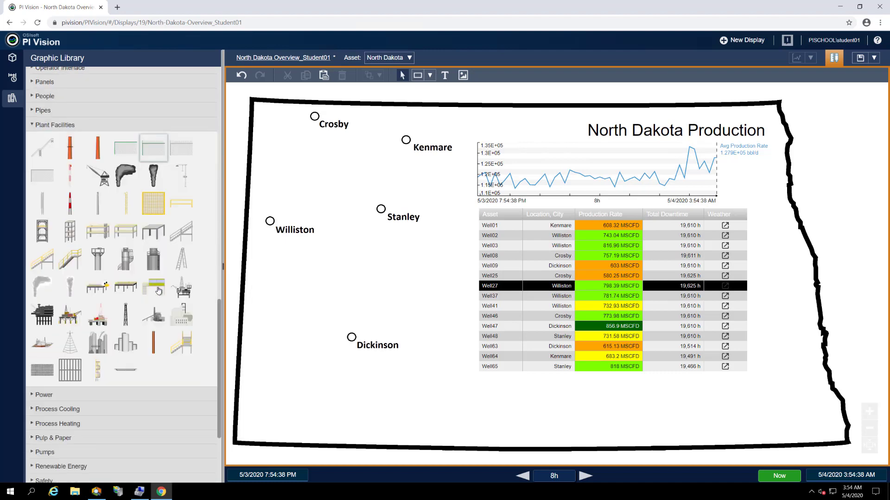
click(128, 318)
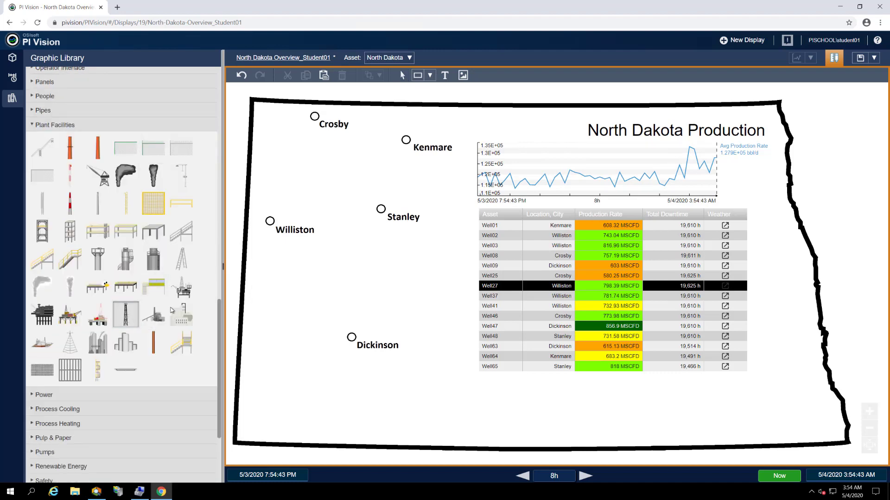
drag(332, 294, 352, 323)
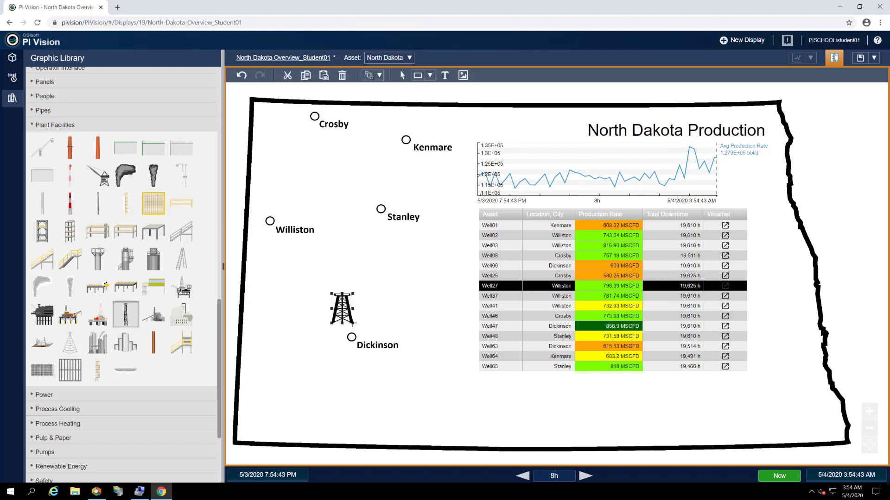
Add a multi-state to the oil well driven by Dickinson's Avg Production Rate.
right_click(344, 308)
click(367, 328)
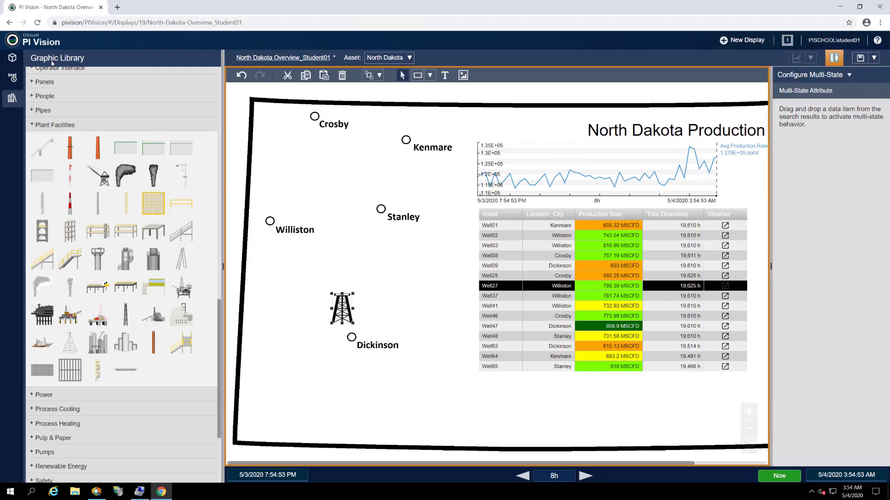
click(12, 57)
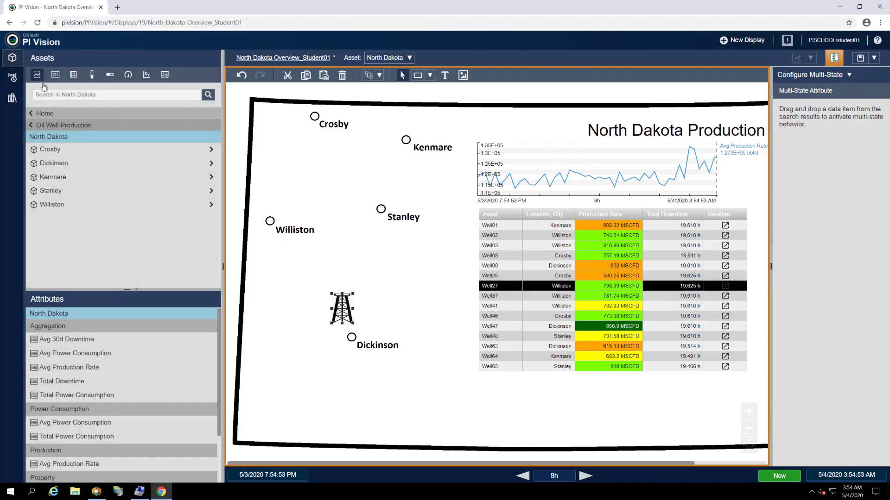
click(102, 166)
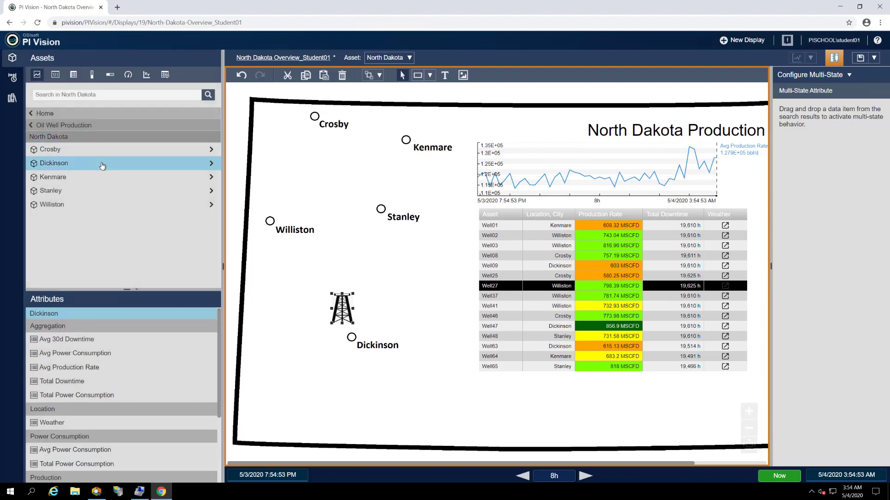
click(103, 368)
drag(103, 369, 797, 114)
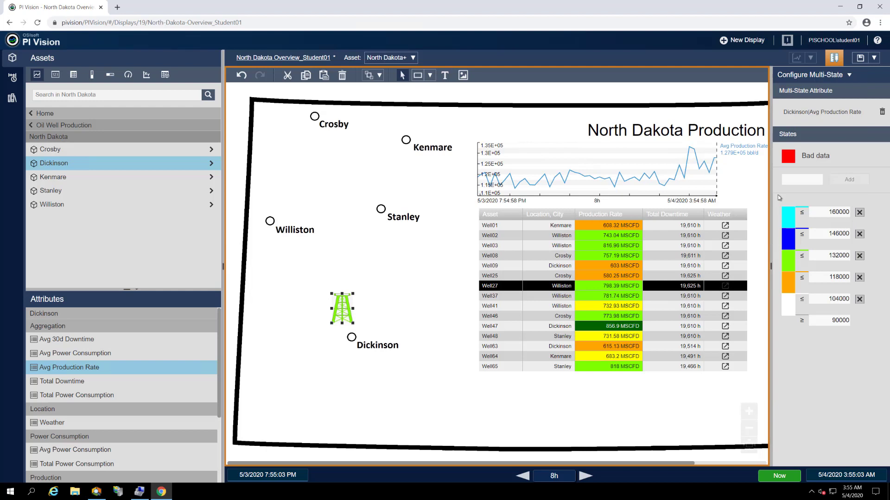
Colour the well's states dark green, light green, yellow and red, top to bottom.
click(787, 219)
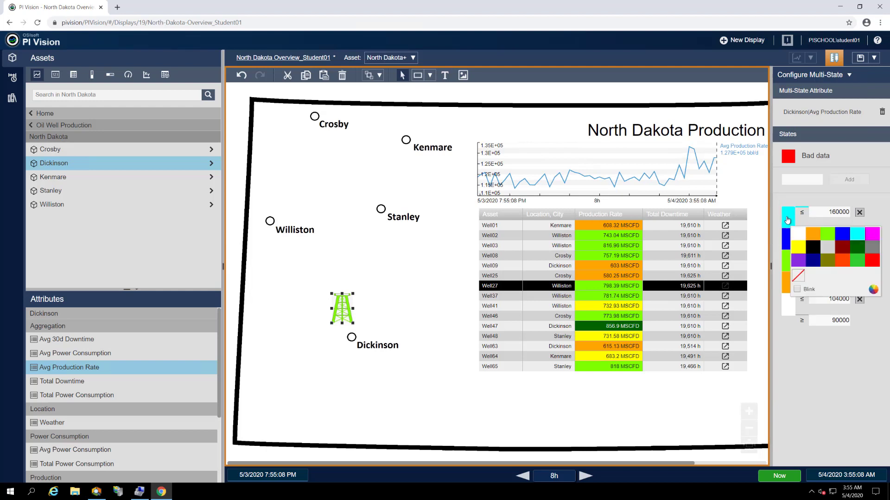
click(857, 250)
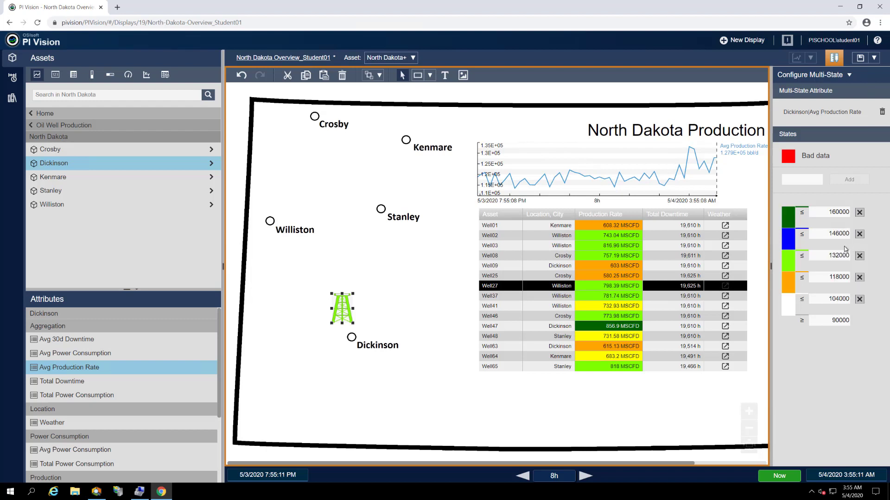
click(792, 243)
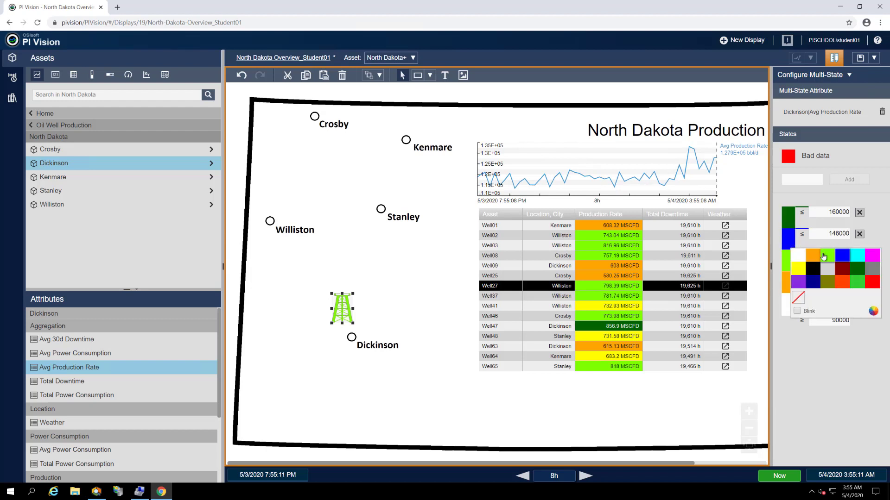
click(806, 258)
click(796, 263)
click(795, 289)
click(788, 301)
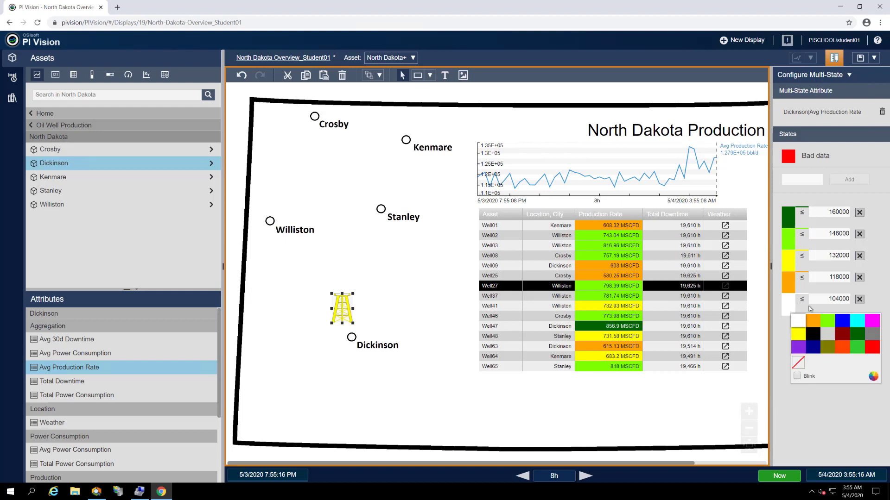
click(872, 350)
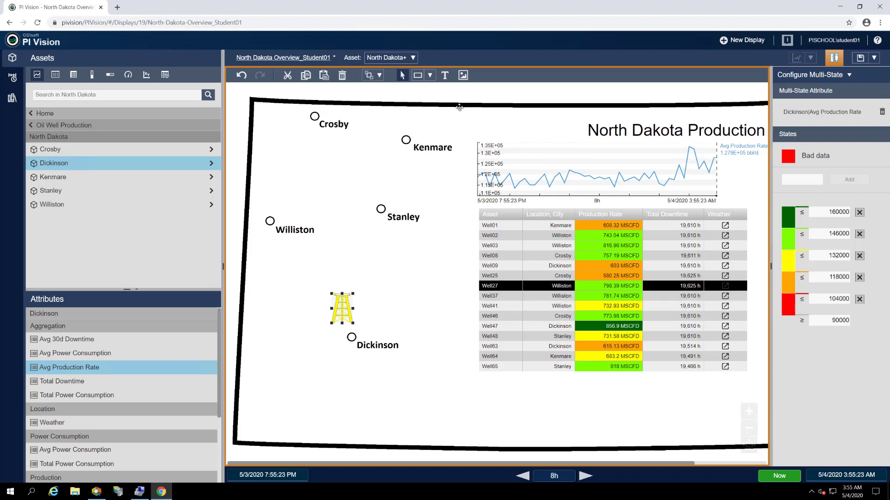
Copy the yellow Dickinson well symbol and paste several copies.
click(447, 139)
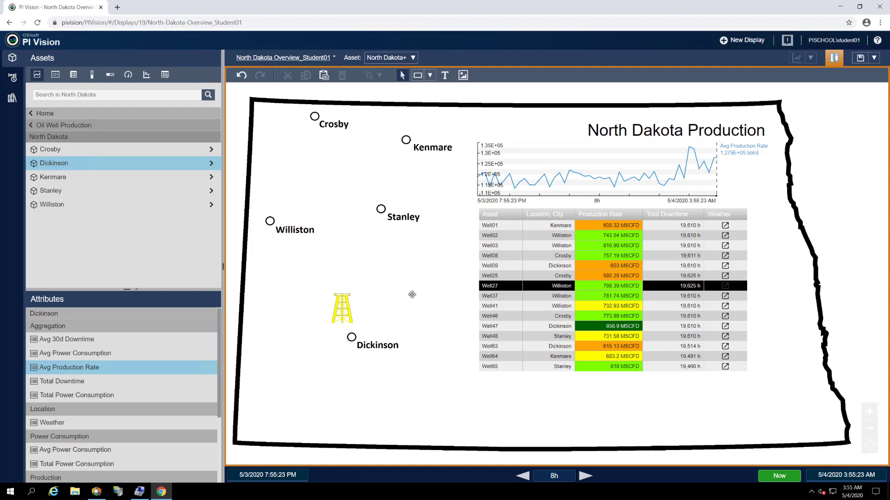
click(343, 310)
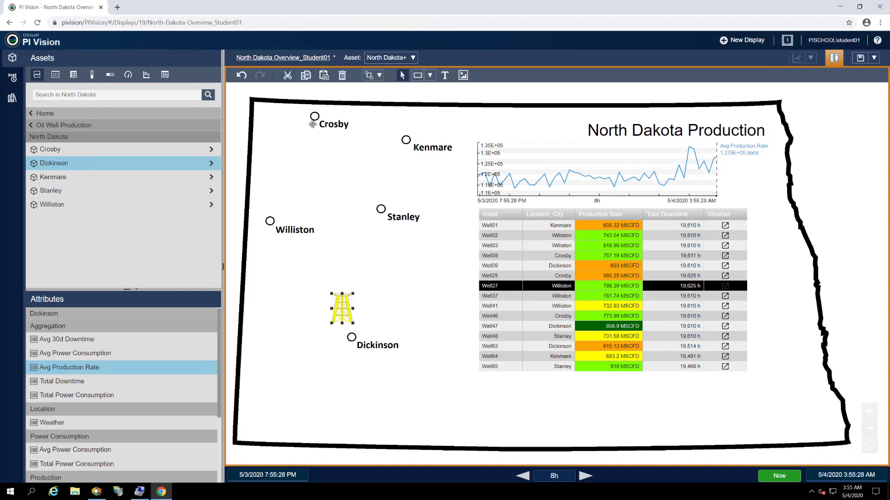
click(306, 82)
click(327, 79)
click(327, 79)
click(327, 79)
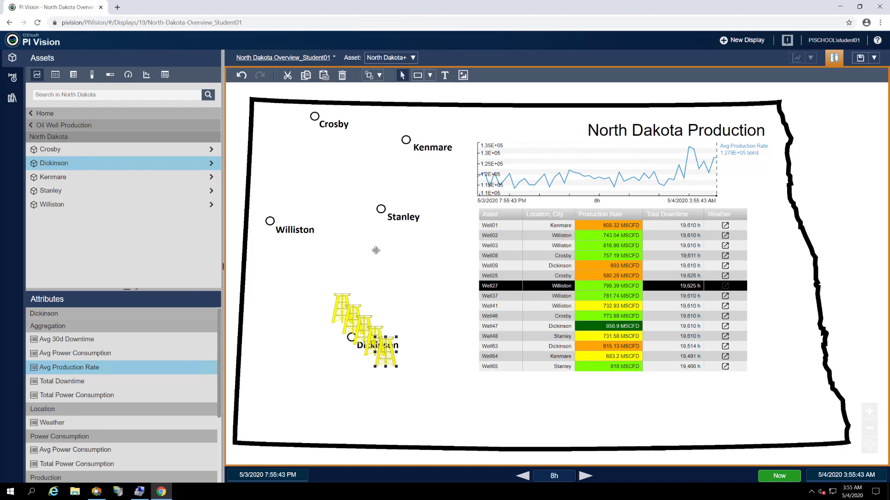
Move the well copies beside Stanley, Kenmare, Crosby and Williston.
drag(387, 351, 382, 187)
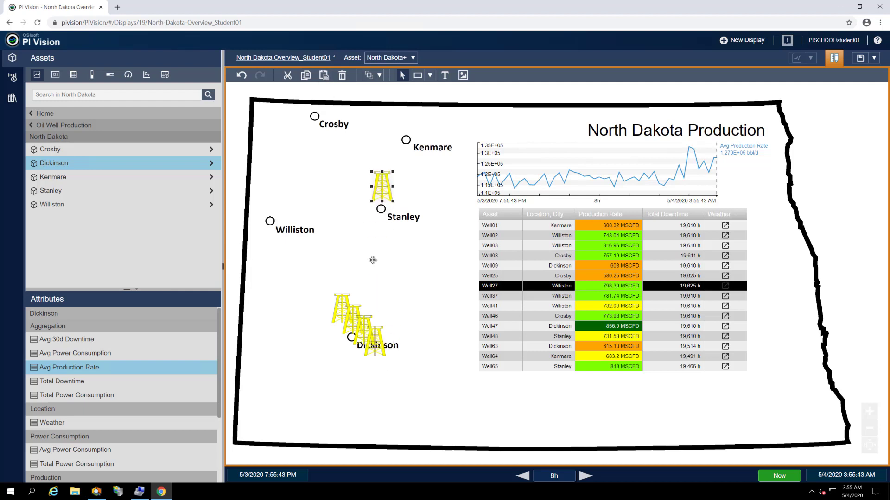
mouse_move(370, 340)
mouse_down()
mouse_move(374, 126)
mouse_move(362, 126)
mouse_up()
drag(364, 324, 292, 126)
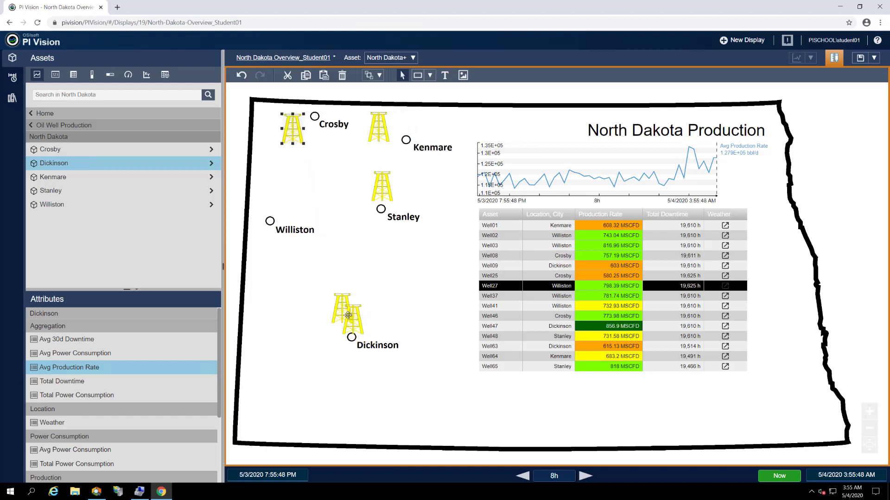
drag(348, 317, 338, 305)
drag(309, 236, 281, 192)
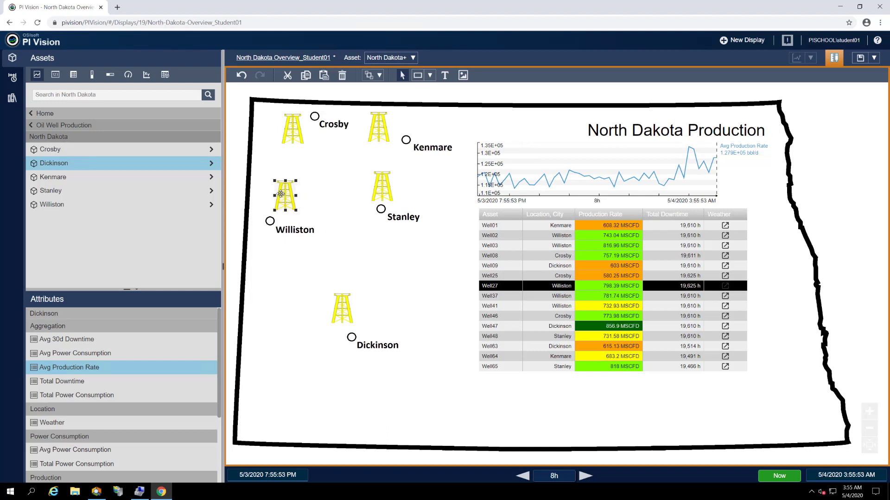
Bind Crosby's Avg Production Rate to the Crosby well's multi-state.
click(293, 134)
right_click(293, 133)
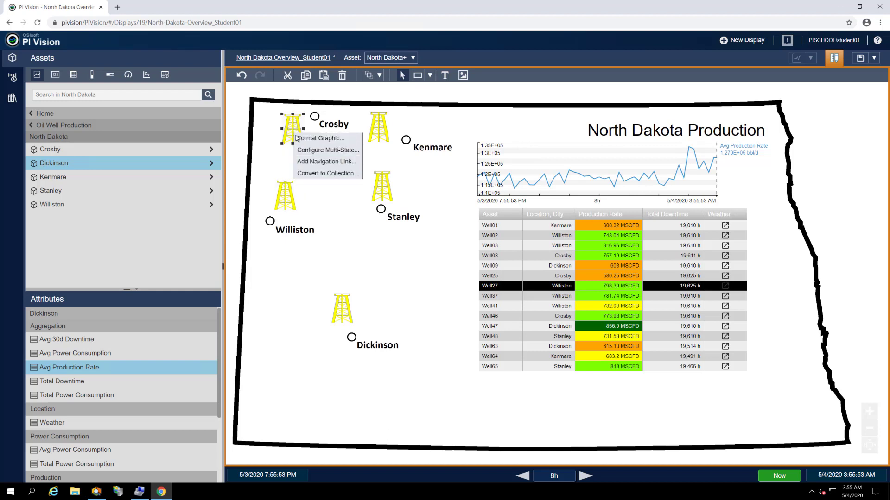
click(307, 151)
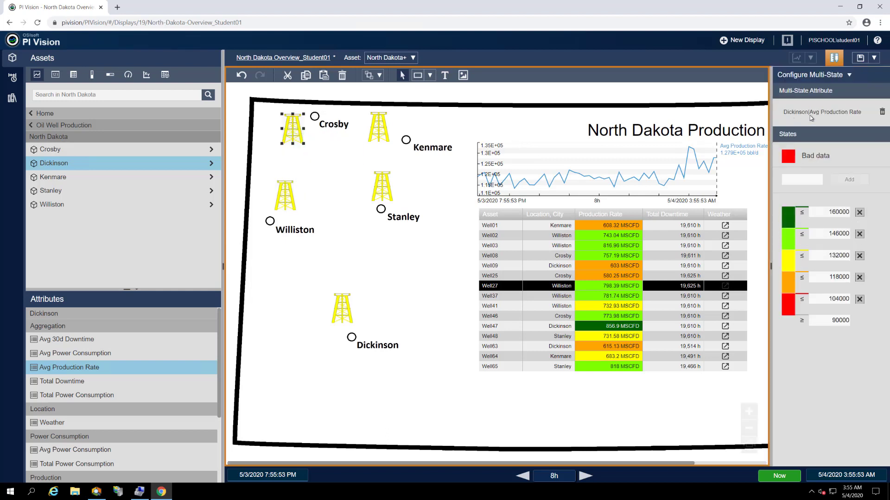
click(379, 130)
click(376, 146)
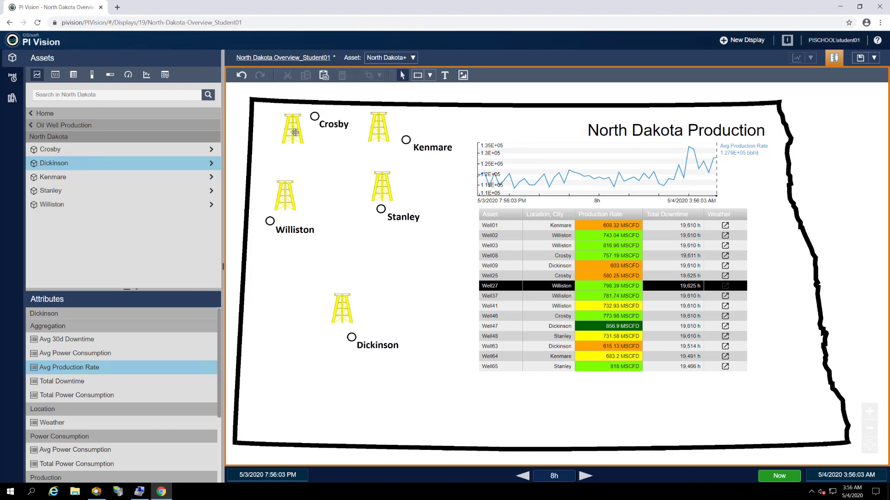
right_click(295, 132)
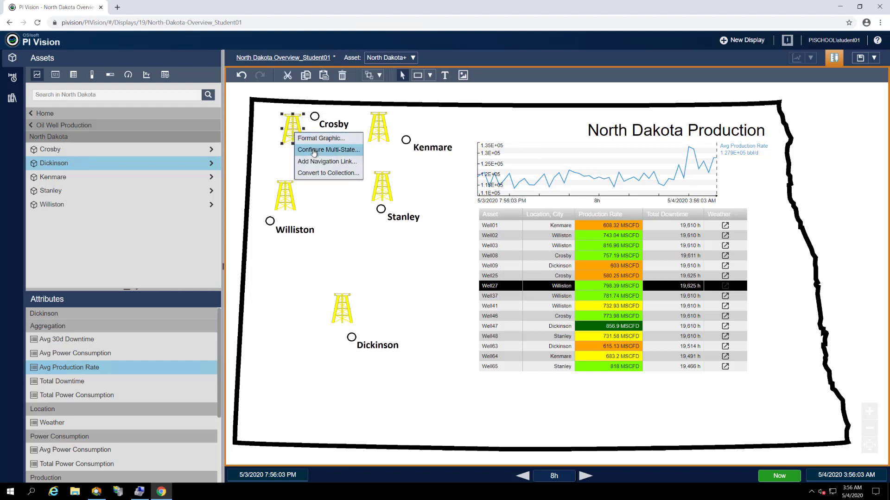
click(314, 150)
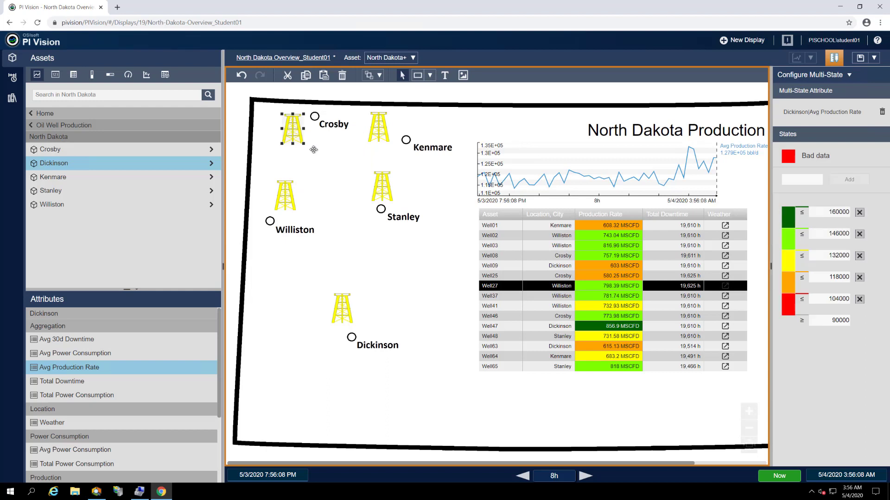
click(98, 151)
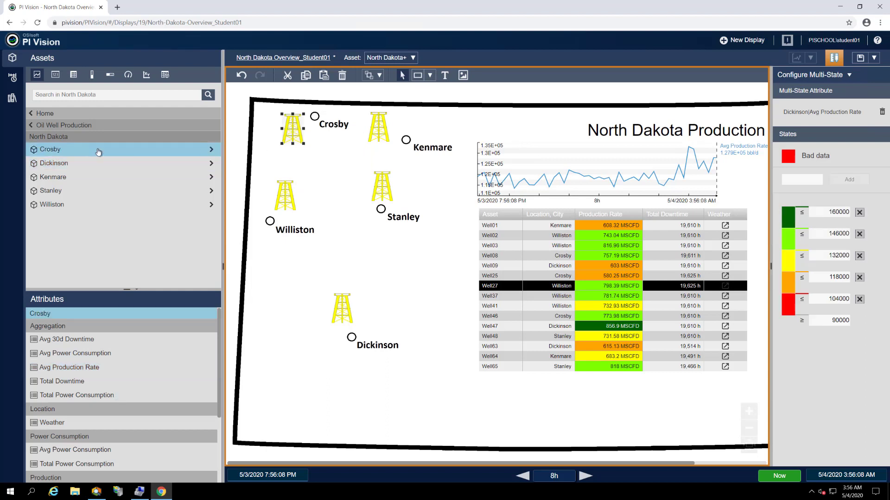
click(94, 367)
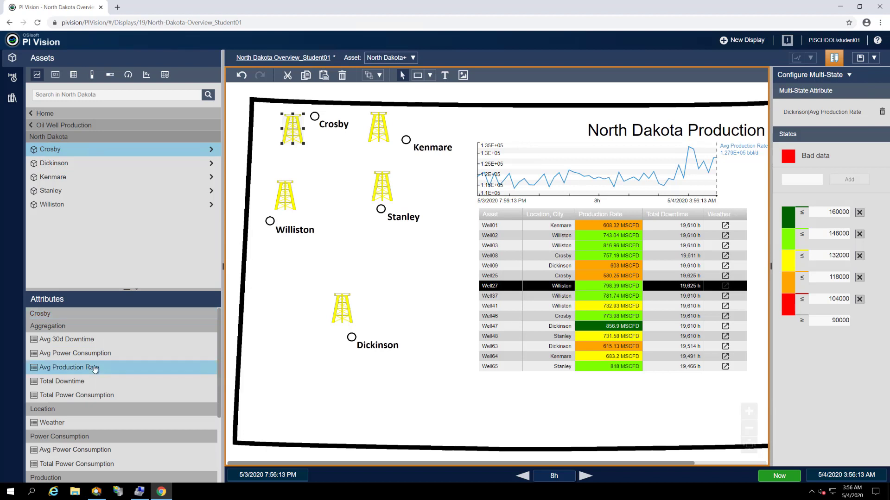
drag(95, 367, 751, 138)
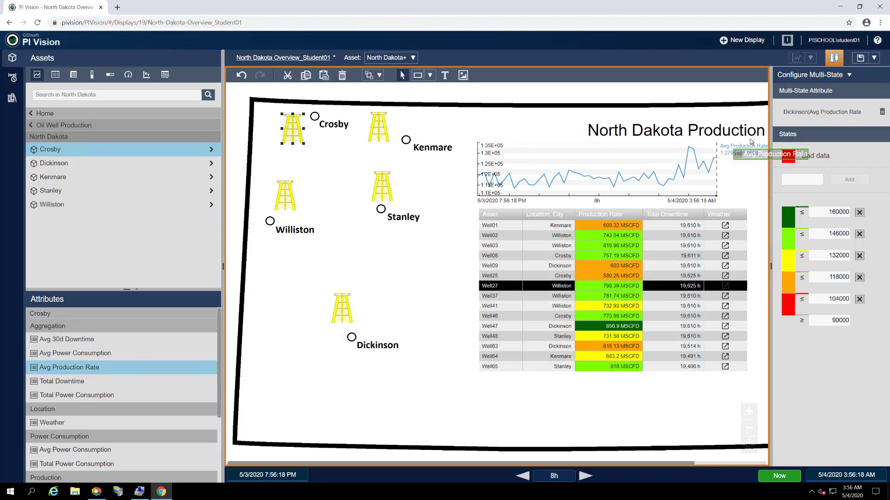
drag(751, 138, 811, 113)
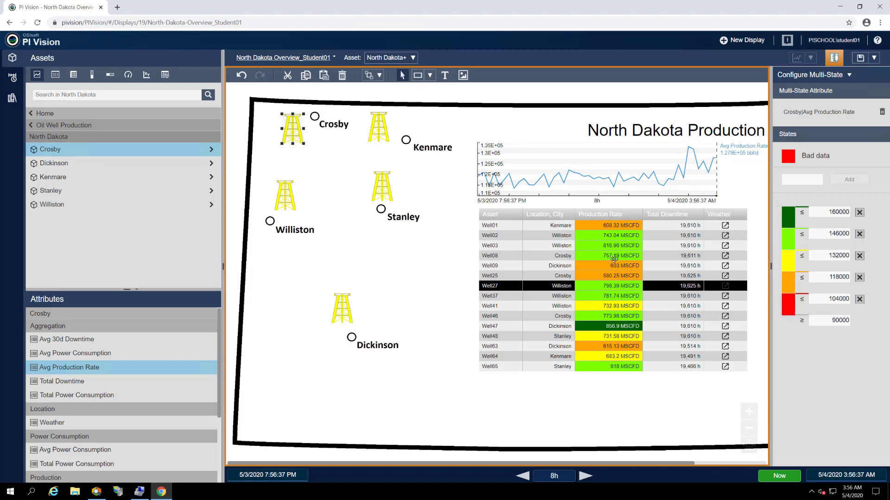
Bind Kenmare's Avg Production Rate to the Kenmare well, turning it orange.
click(379, 132)
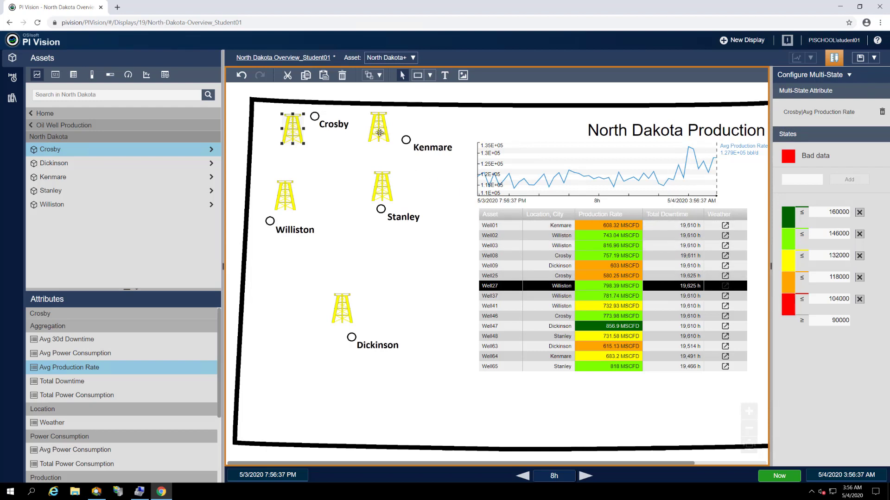
click(82, 179)
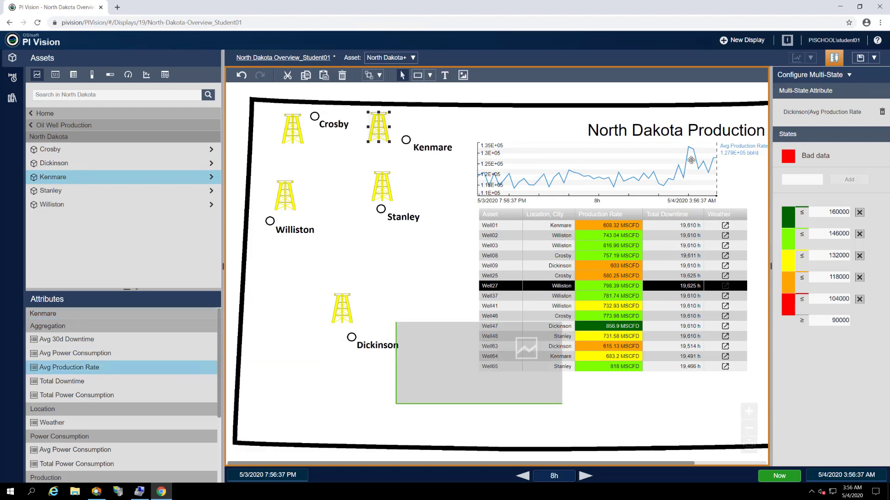
drag(80, 369, 820, 113)
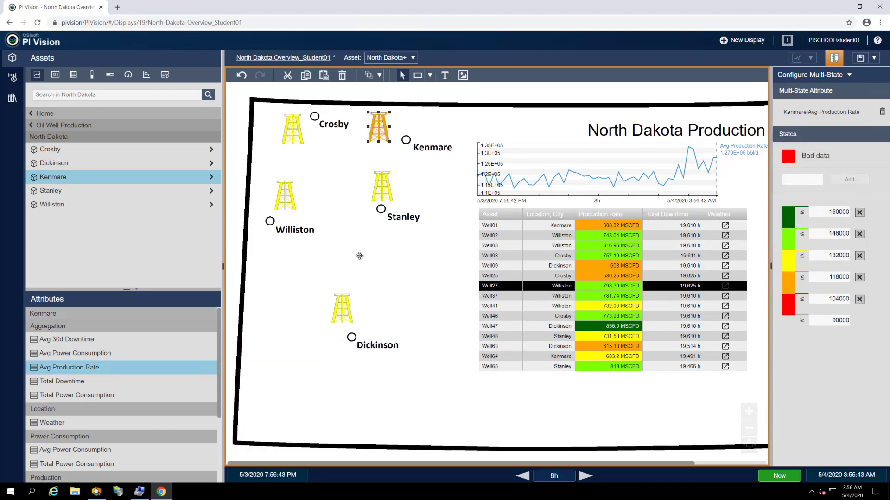